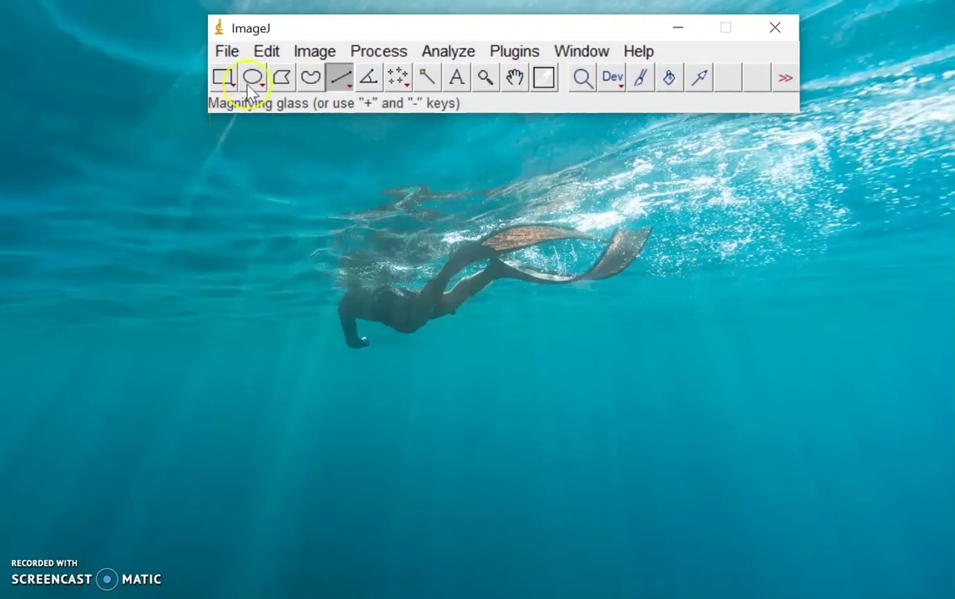
Step: Load leaf.jpg, the 507x446 RGB Leaf sample with a ruler, from File > Open Samples
left_click(228, 52)
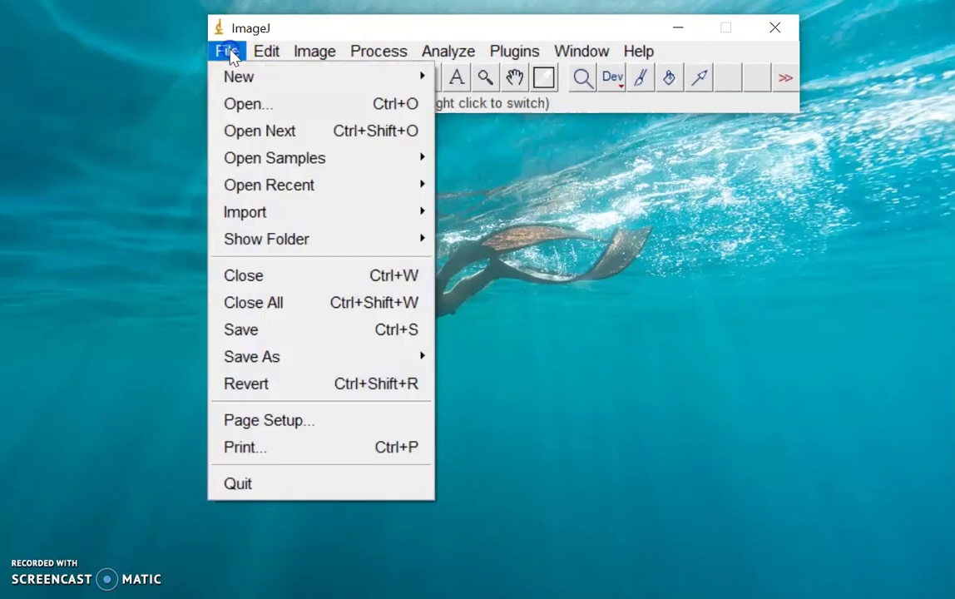
mouse_move(334, 164)
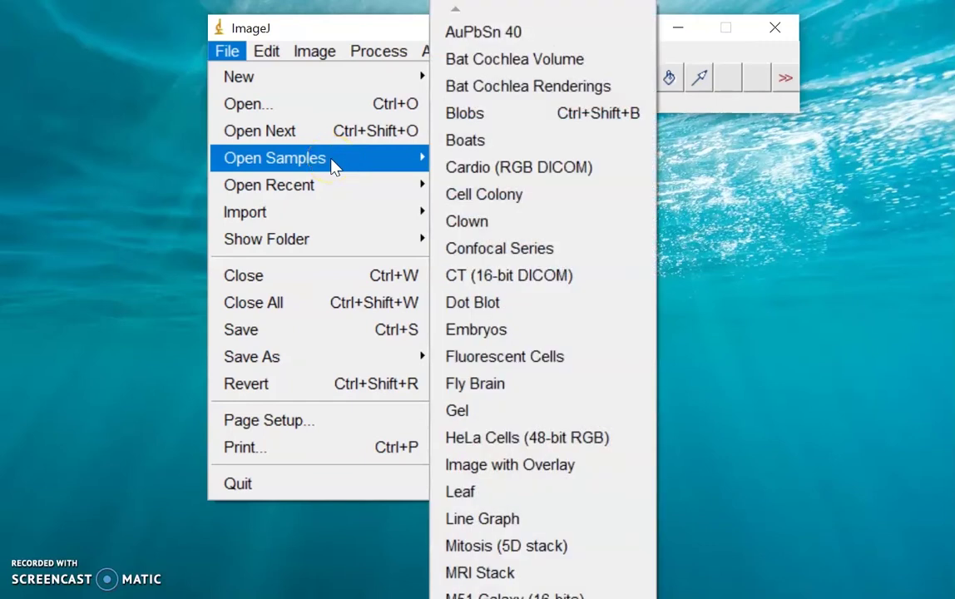
left_click(509, 504)
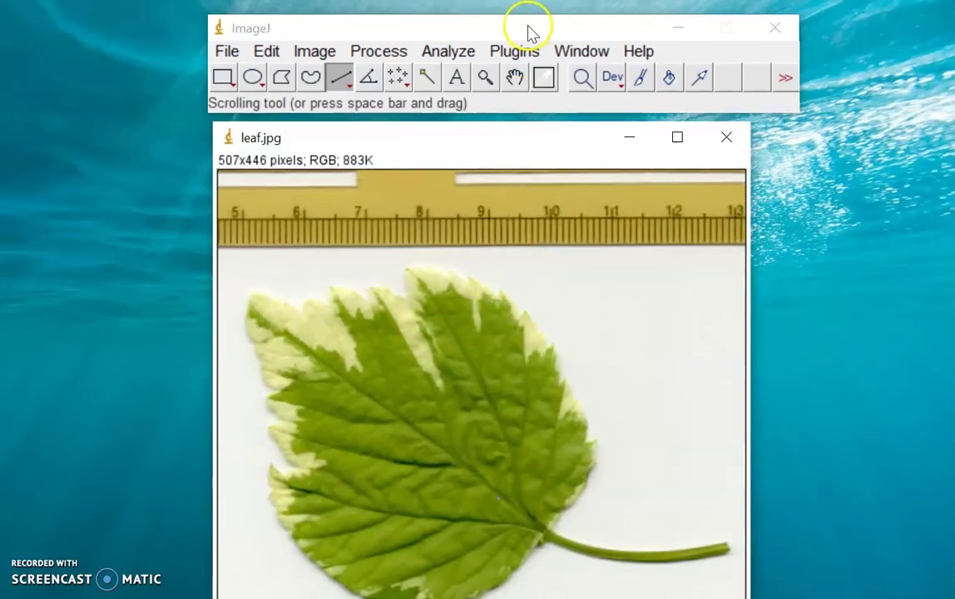
Step: Nudge the ImageJ main window up and shift the leaf.jpg window slightly
left_click_drag(528, 26, 527, 20)
left_click_drag(510, 137, 538, 123)
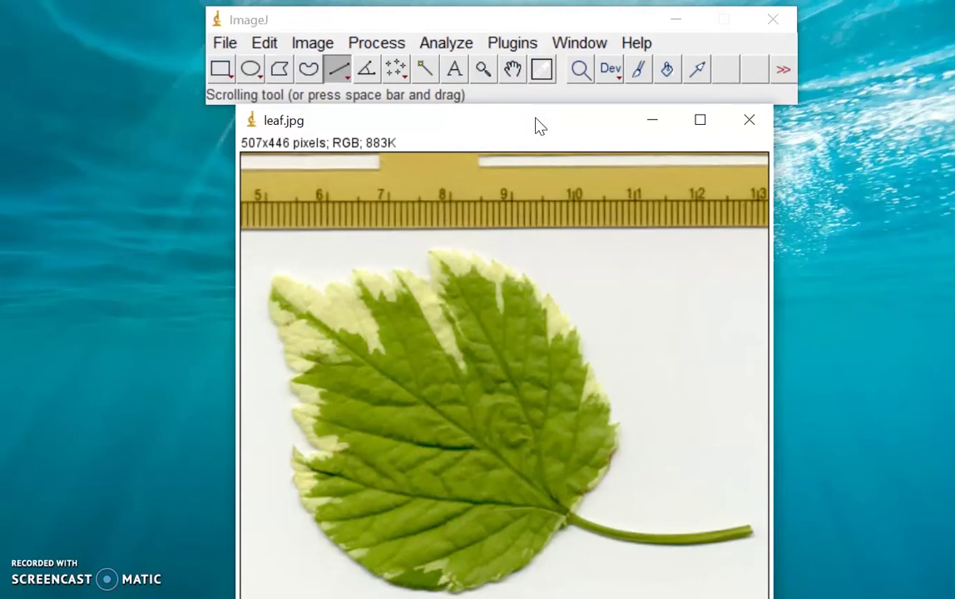
key("ctrl+i")
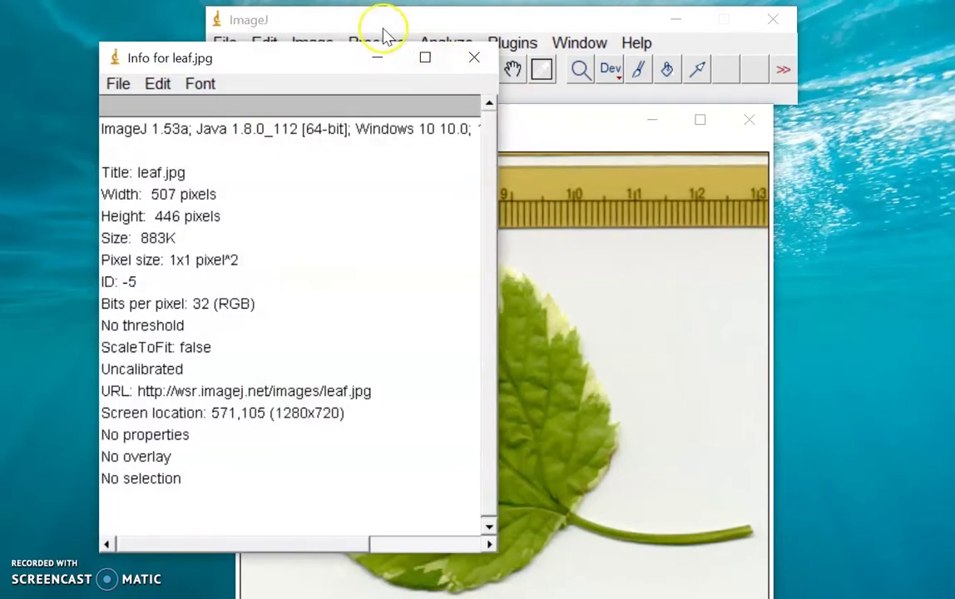
left_click_drag(308, 64, 722, 52)
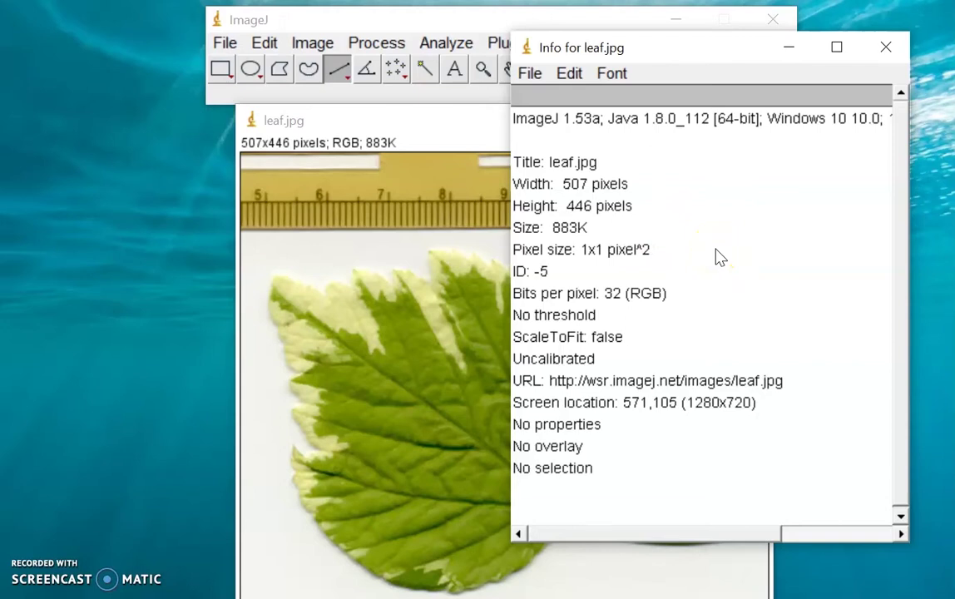
left_click(567, 277)
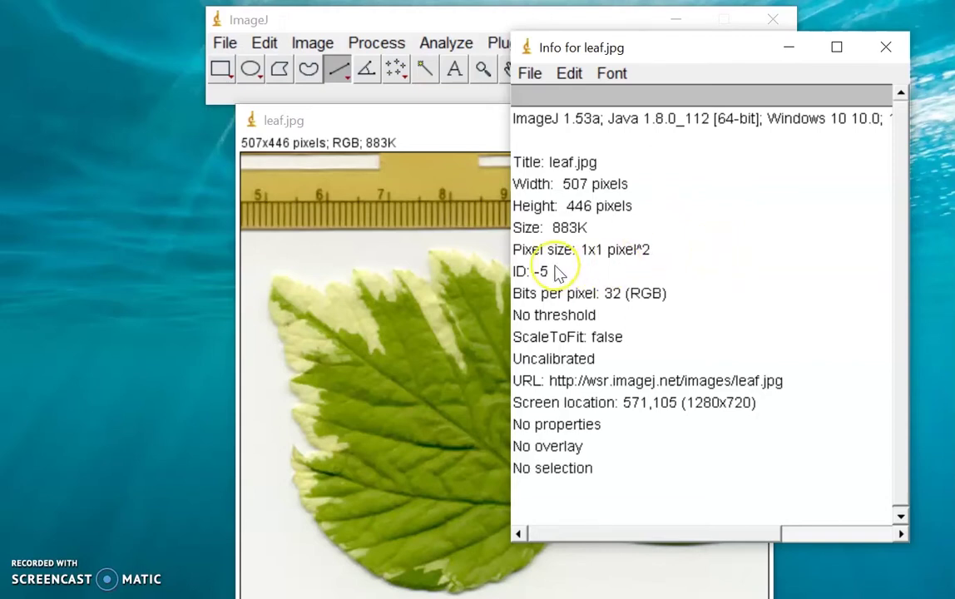
left_click(585, 263)
left_click(604, 263)
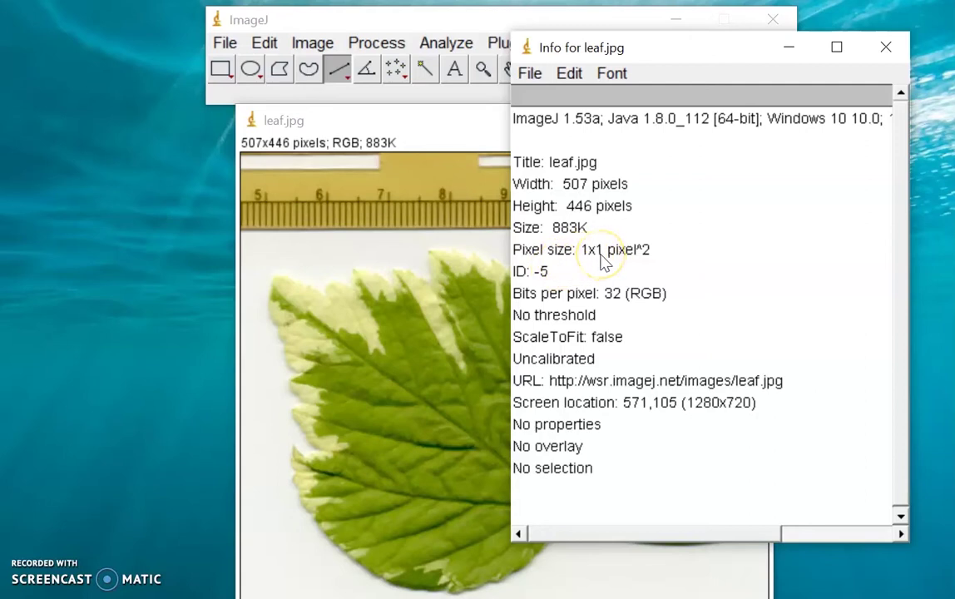
left_click(605, 261)
left_click(634, 260)
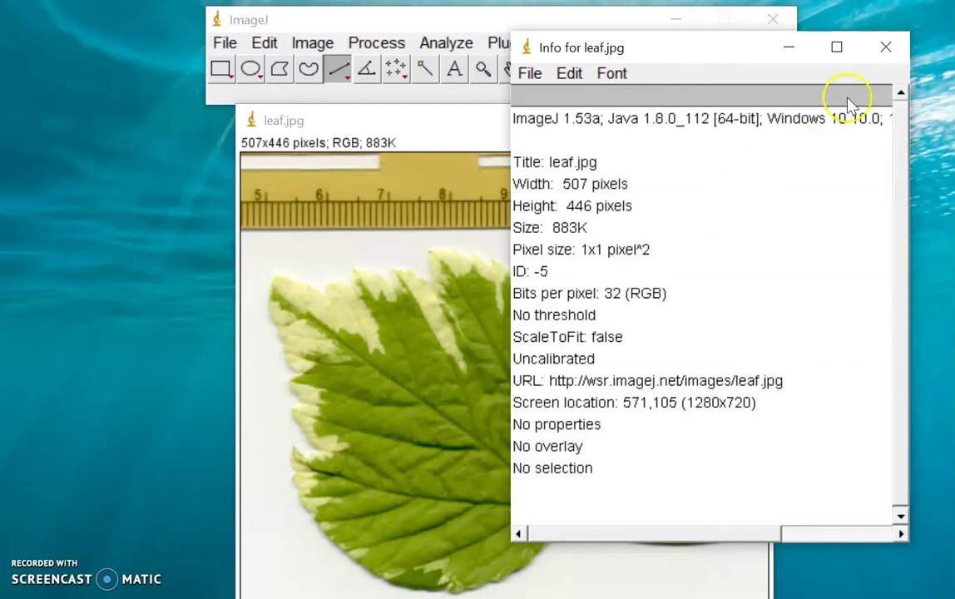
left_click(885, 48)
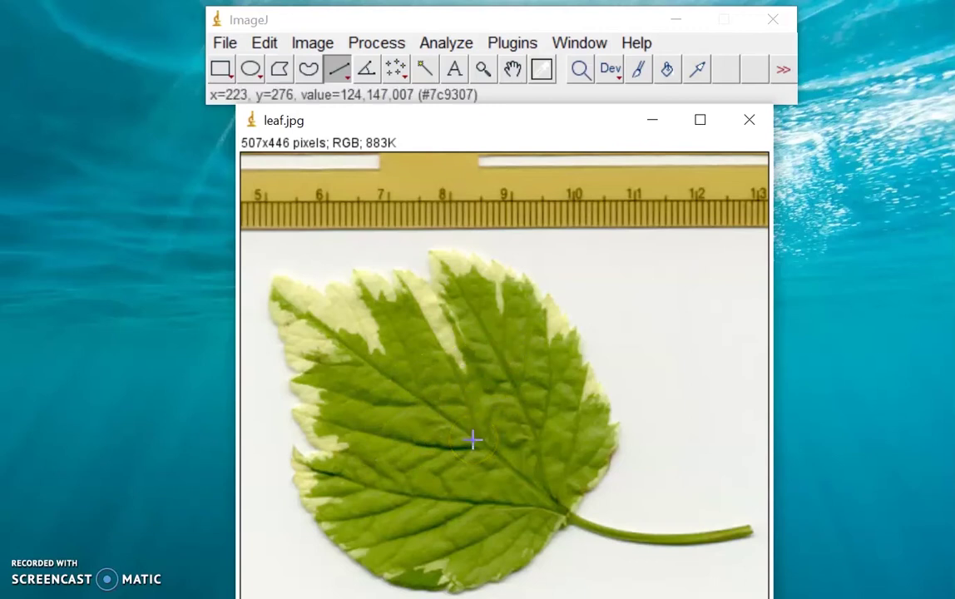
Step: Click in the leaf image area, then bring up the Analyze menu
left_click(401, 416)
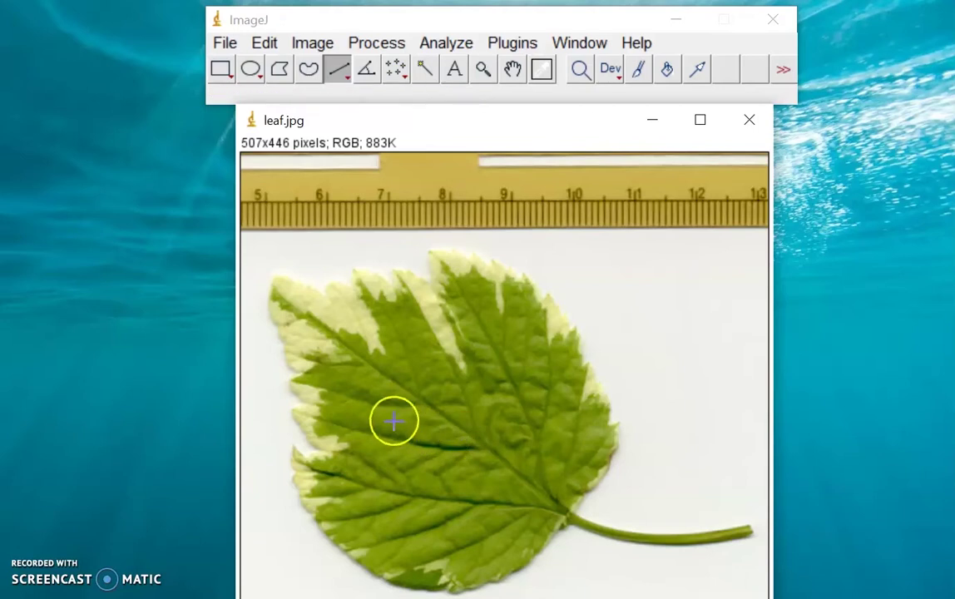
left_click(416, 383)
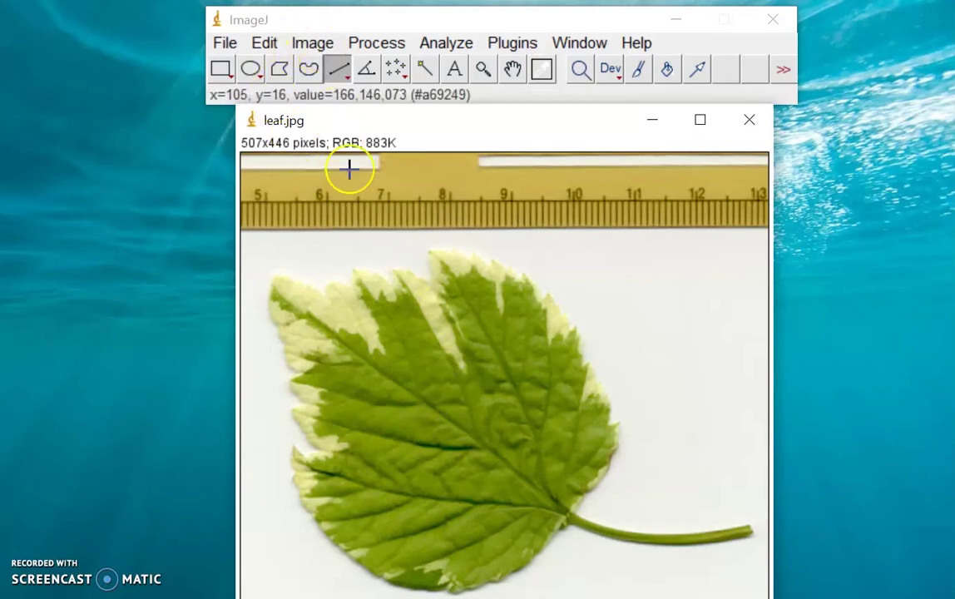
left_click(448, 42)
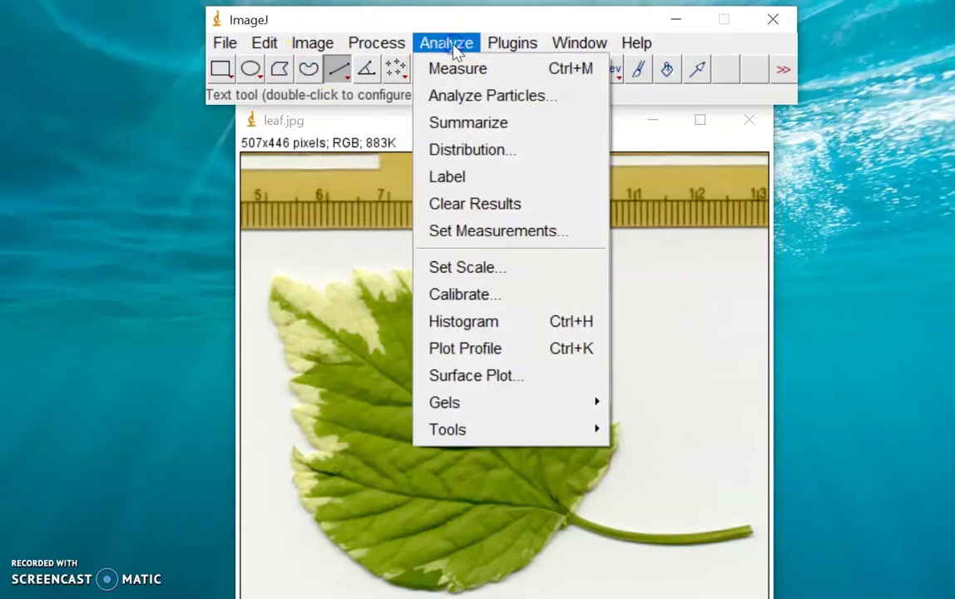
left_click(458, 98)
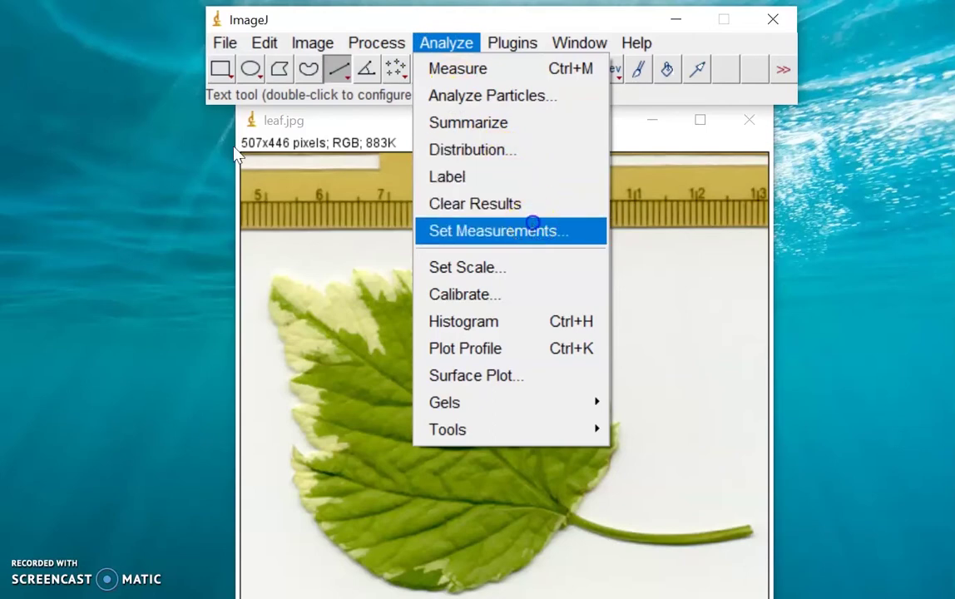
left_click(533, 230)
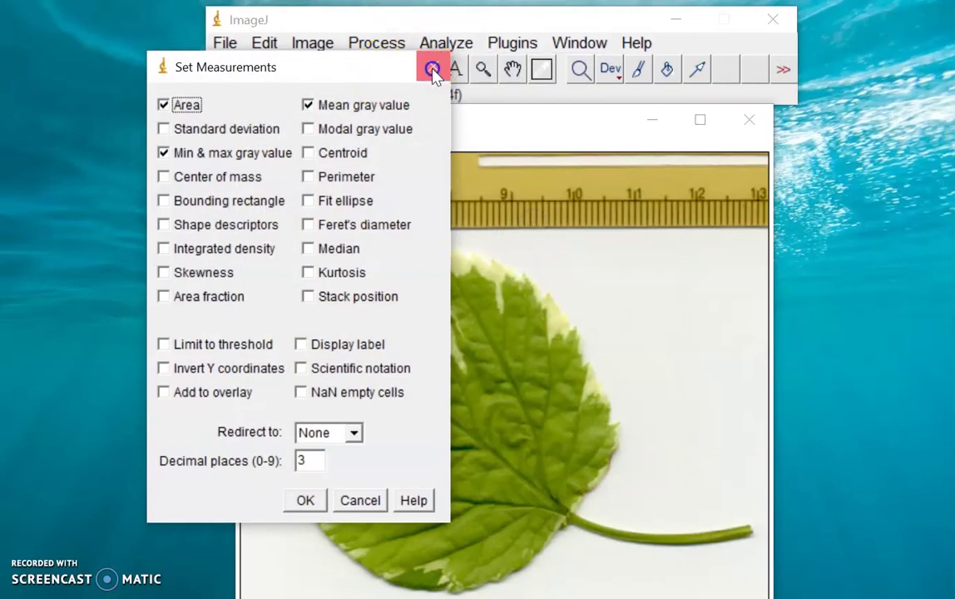
left_click(433, 70)
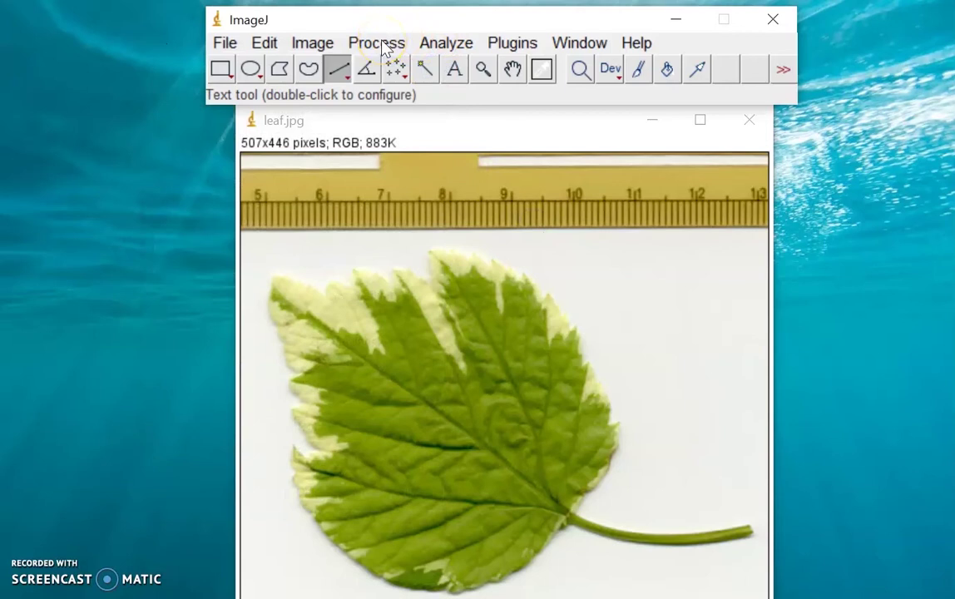
Step: Convert leaf.jpg to 8-bit grayscale through Image > Type > 8-bit
left_click(307, 47)
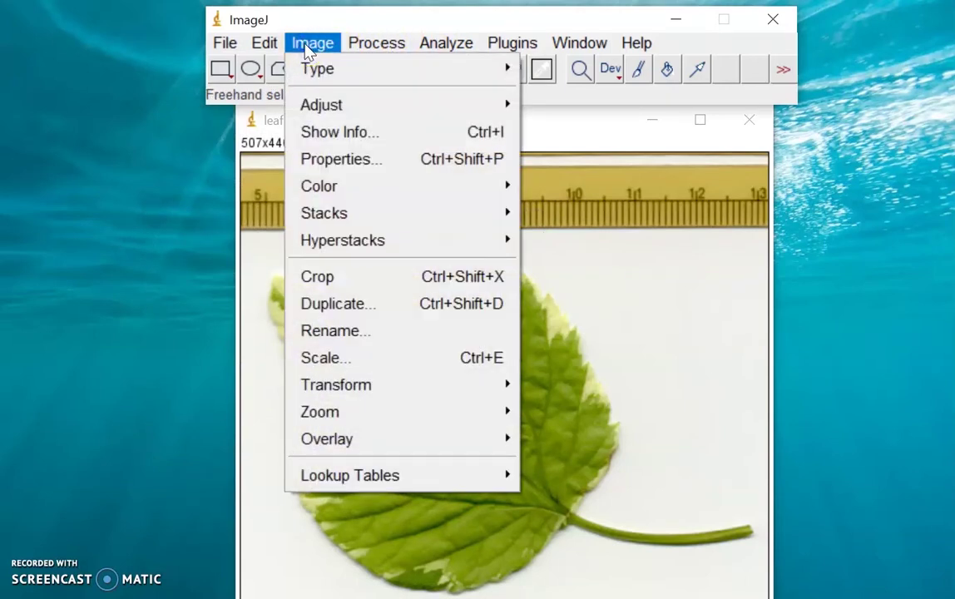
left_click(313, 73)
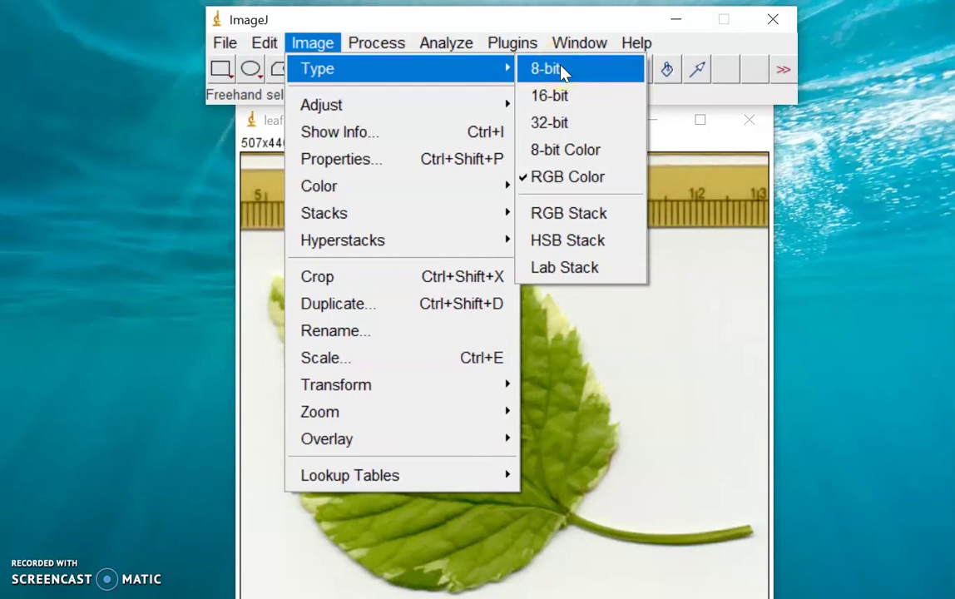
left_click(563, 71)
left_click(506, 221)
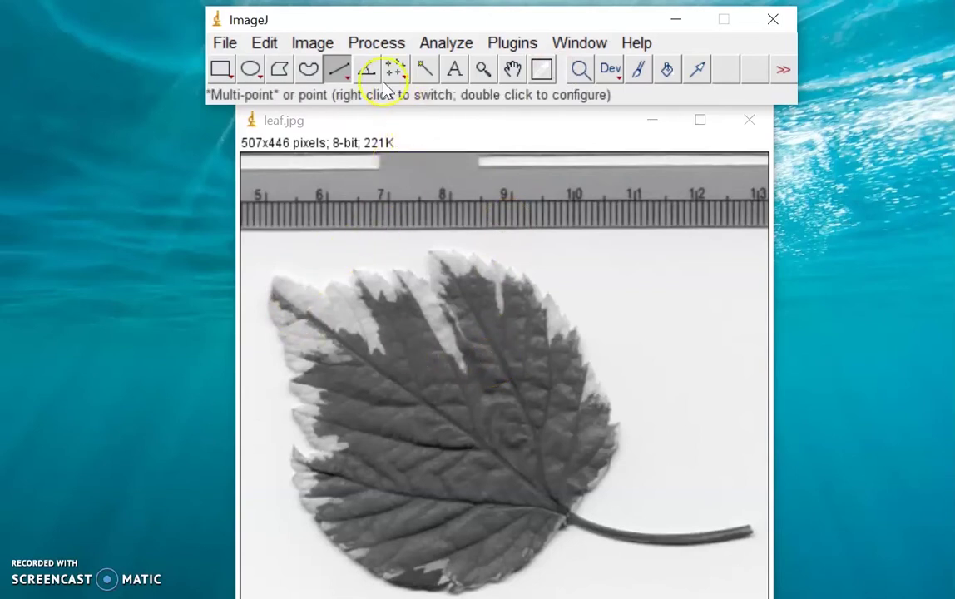
Step: Open Analyze > Set Scale and dismiss it without applying any values
left_click(443, 45)
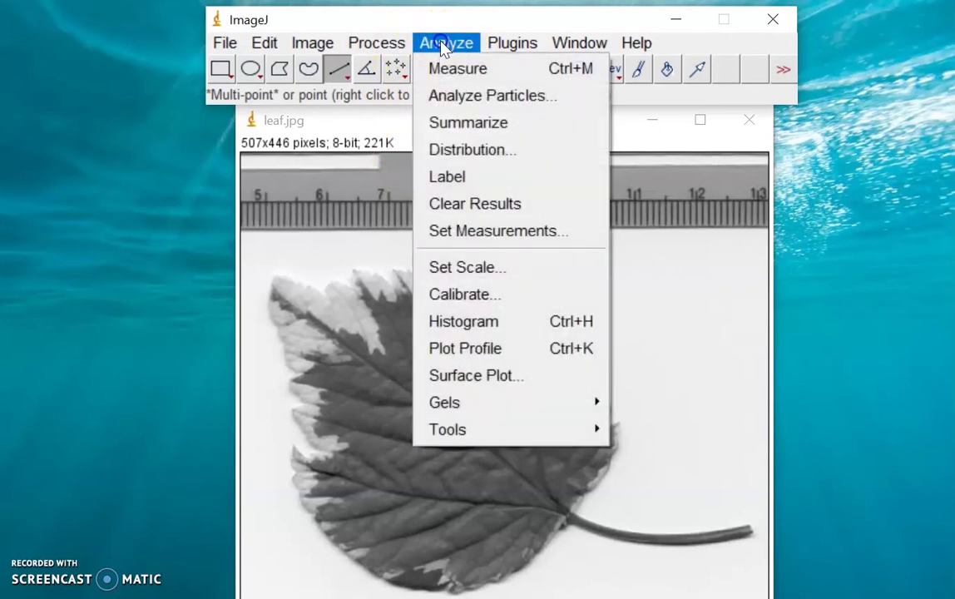
left_click(502, 270)
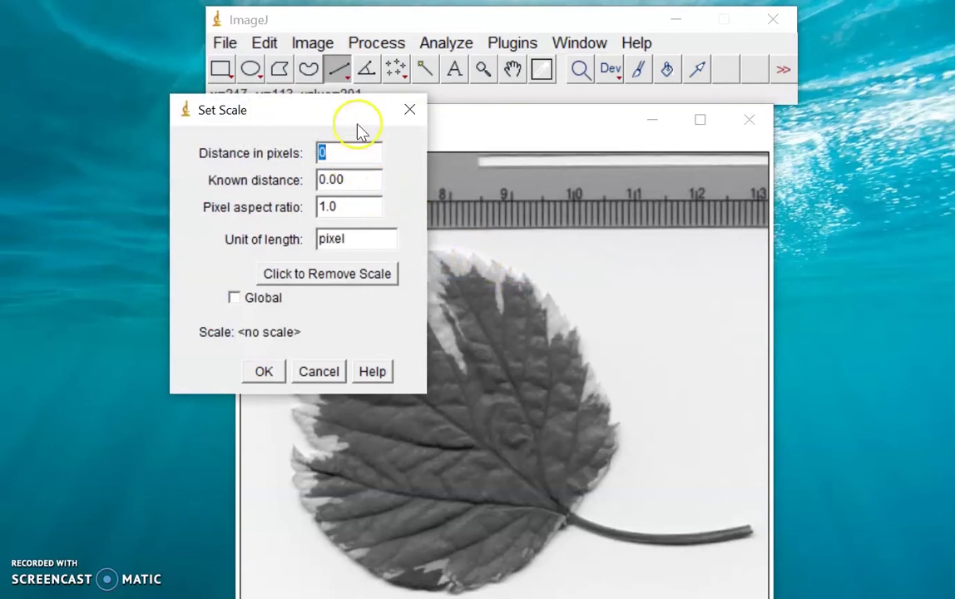
left_click(410, 111)
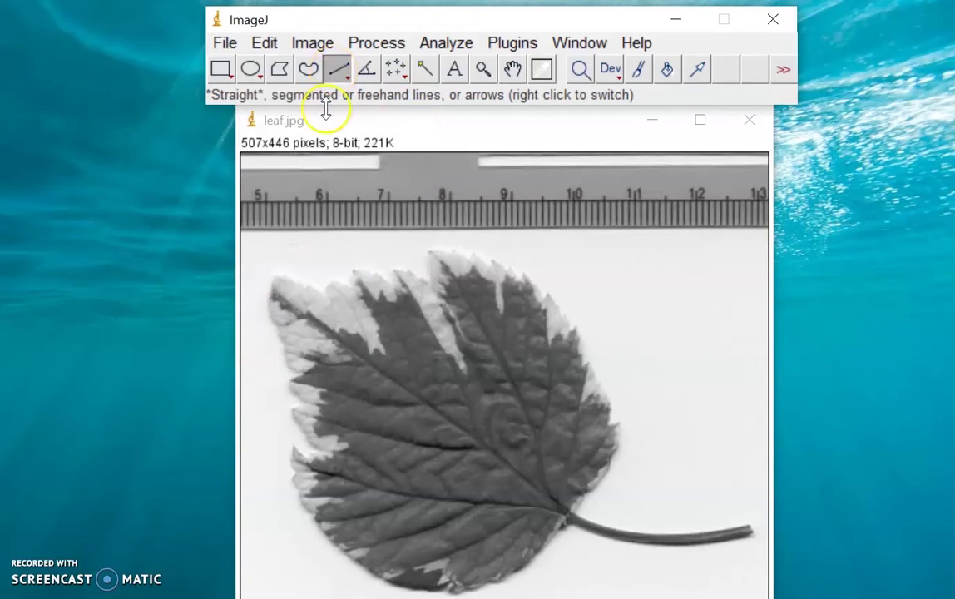
Step: Draw a horizontal line of about 295 pixels along the ruler from 5 to 10
left_click(263, 200)
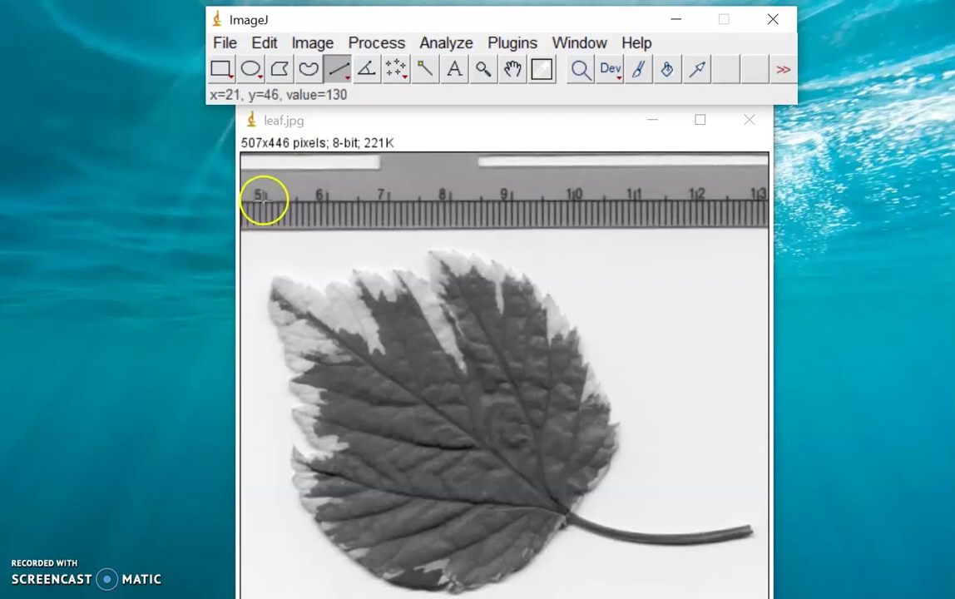
mouse_move(264, 202)
left_mouse_down()
mouse_move(565, 207)
mouse_move(580, 197)
mouse_move(573, 201)
left_mouse_up()
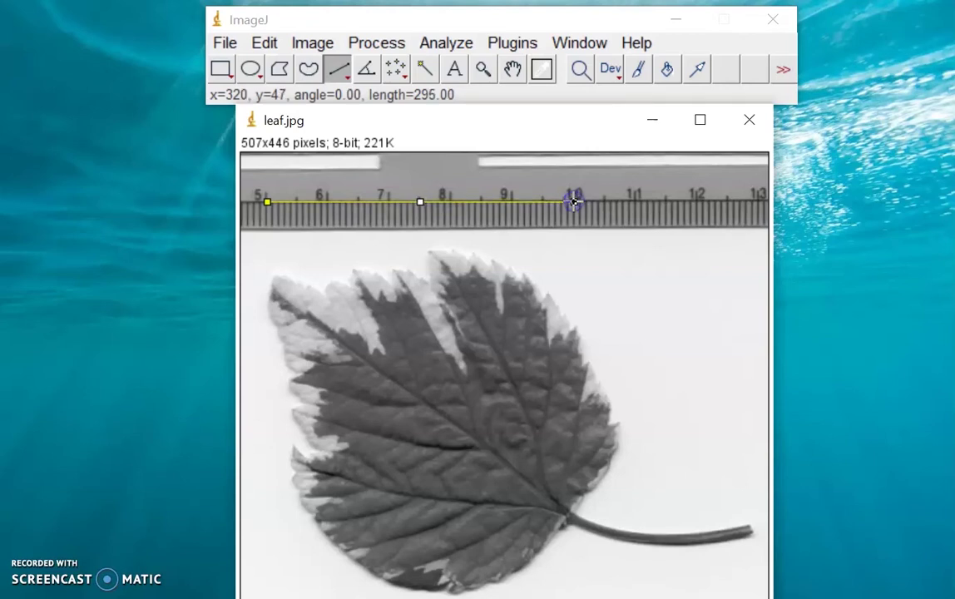
Step: Open Set Scale, enter 50, then close the dialog to start over
left_click(449, 45)
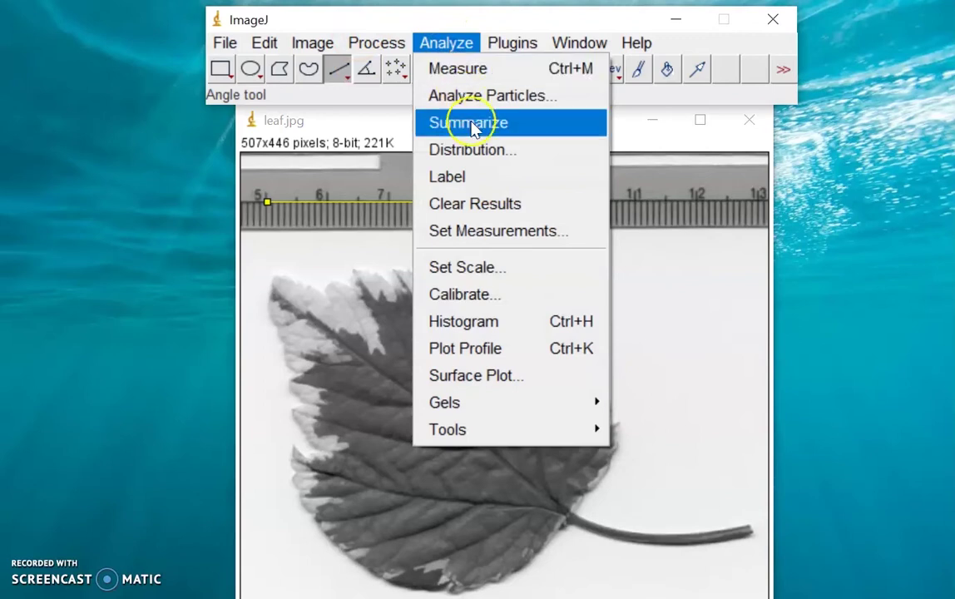
left_click(509, 268)
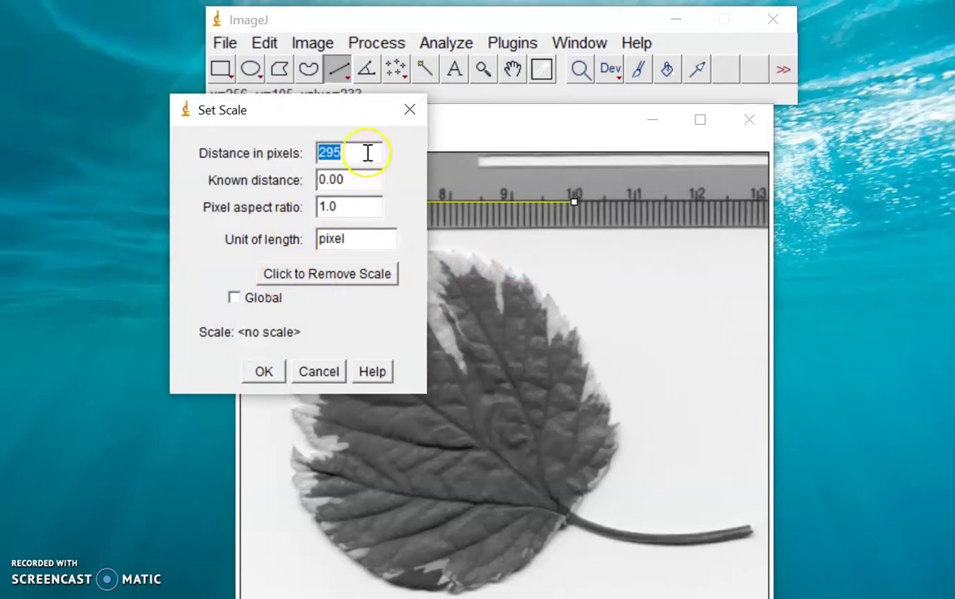
type("50")
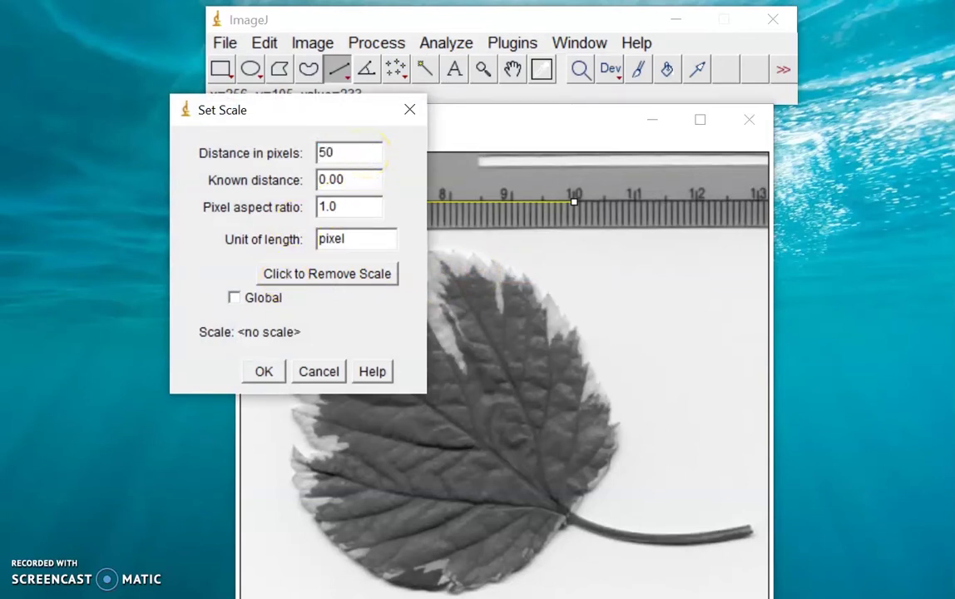
key("Tab")
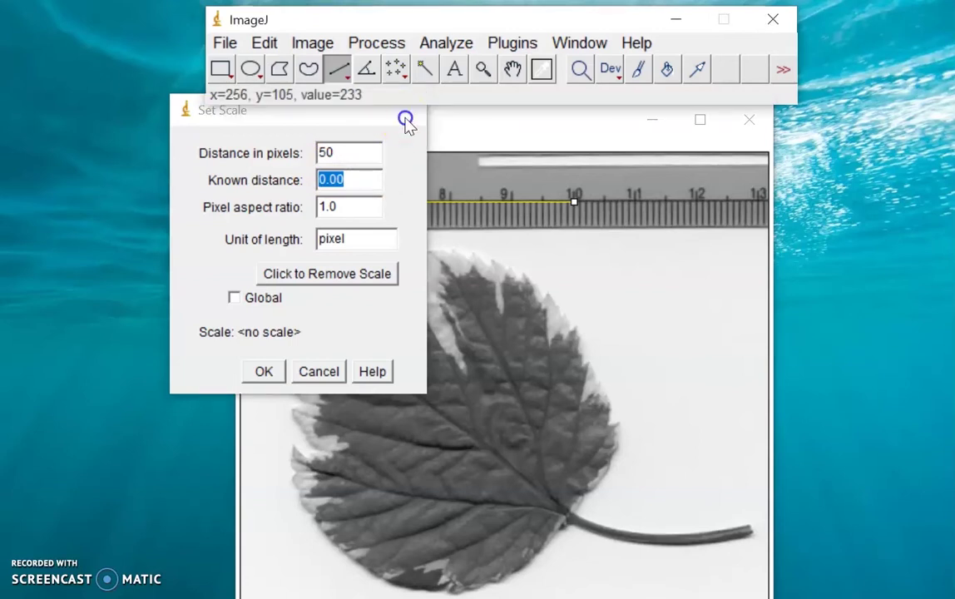
left_click(408, 115)
Step: Reopen Set Scale, set known distance 50 in mm, and apply globally at 5.9 pixels/mm
left_click(456, 46)
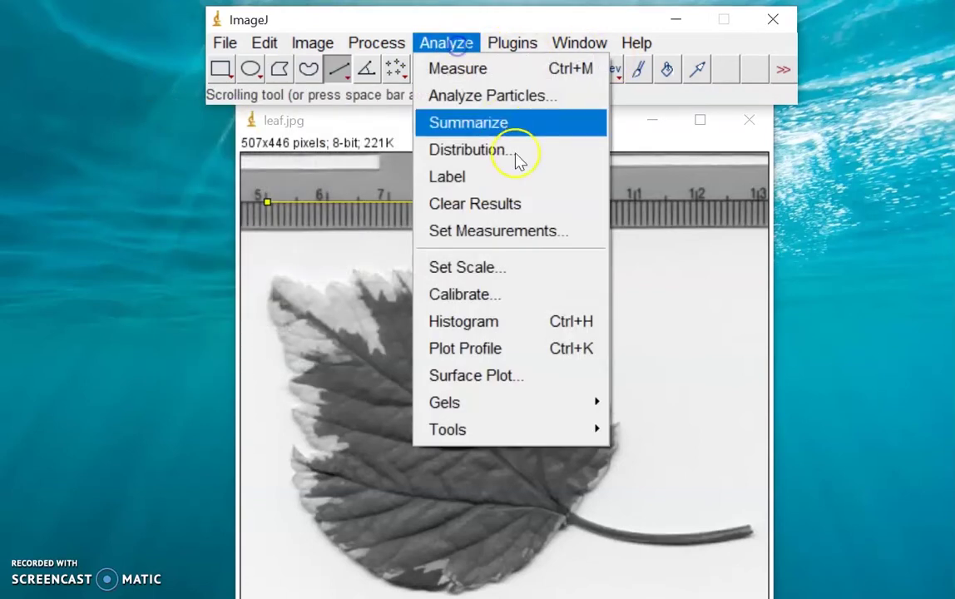
left_click(517, 267)
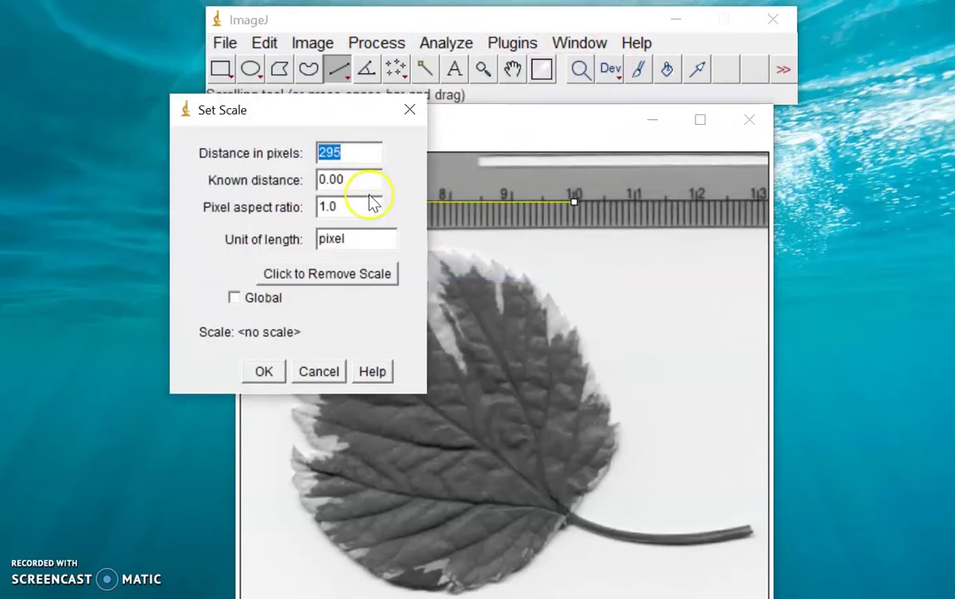
double_click(368, 179)
type("50")
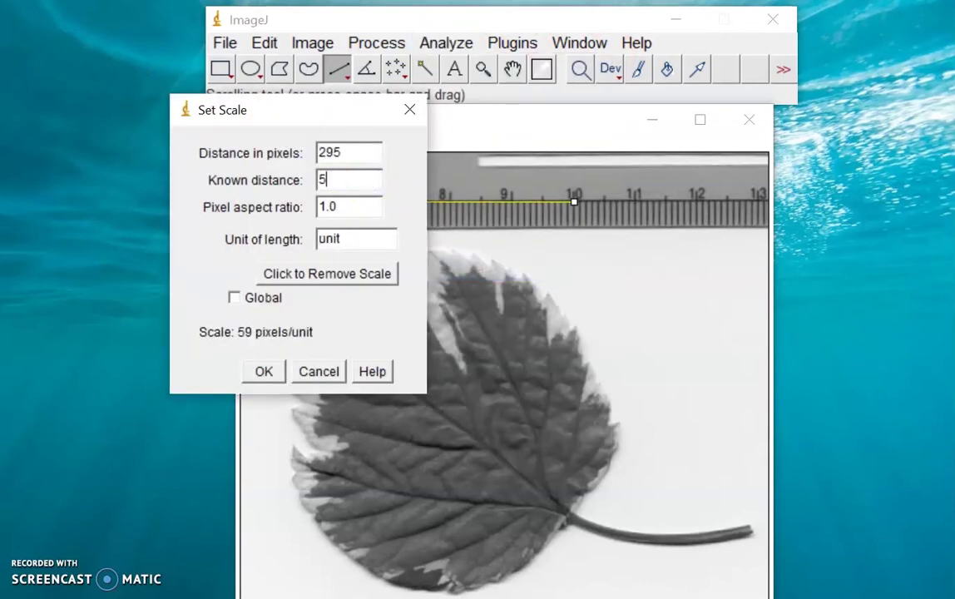
double_click(366, 209)
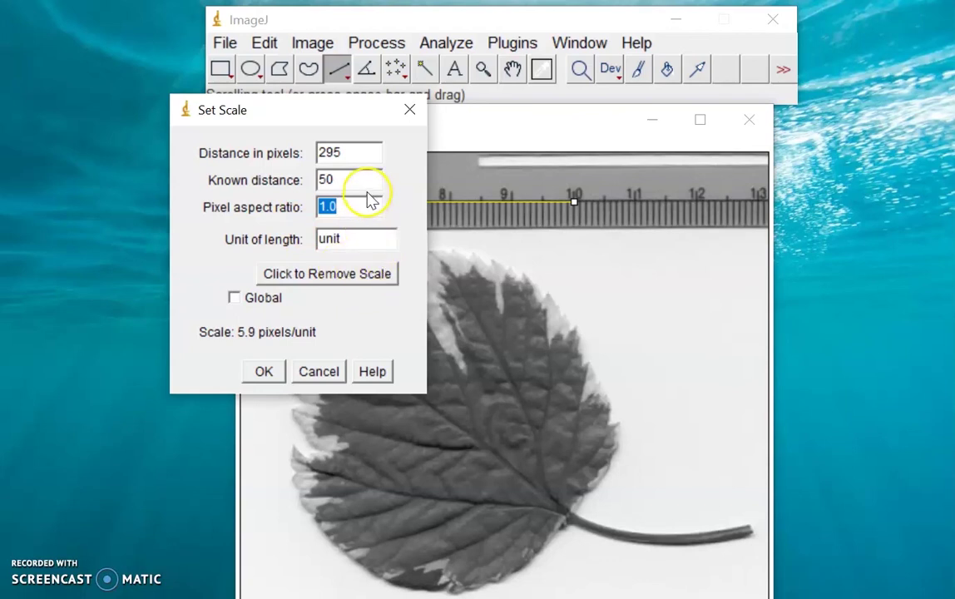
left_click(367, 238)
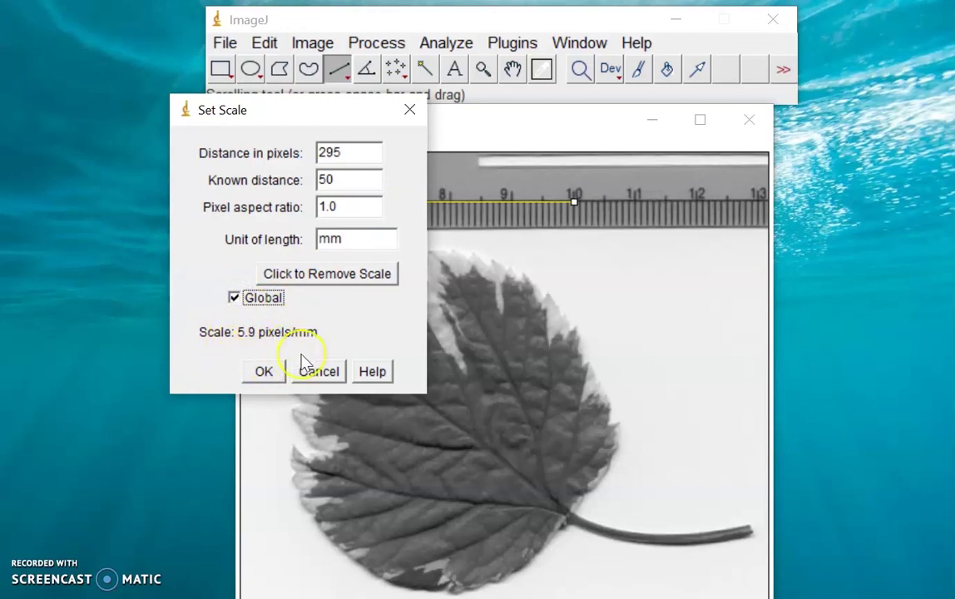
left_click(264, 372)
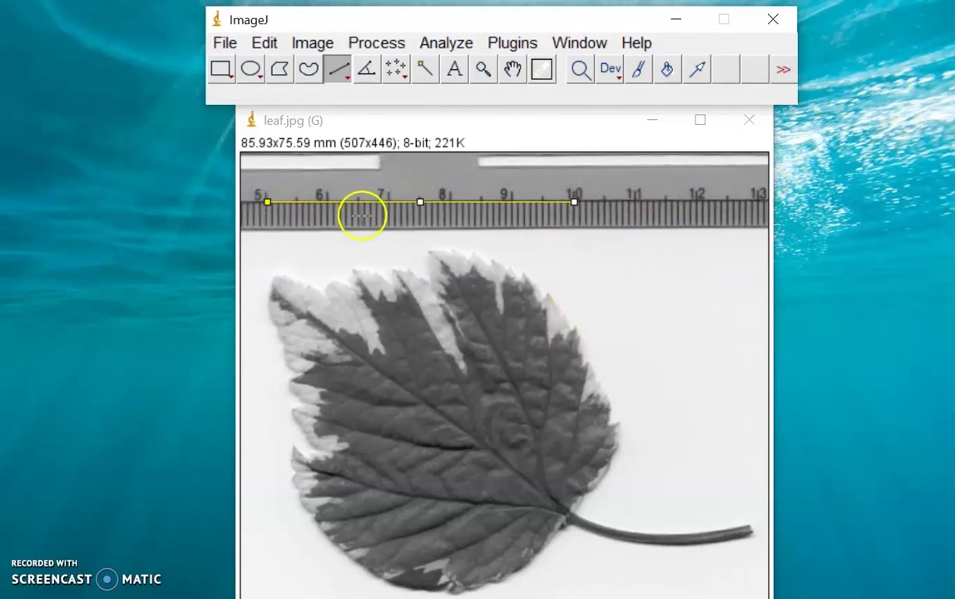
Step: Clear the long selection and draw a short line from the ruler's 5 mark to 6
left_click(359, 214)
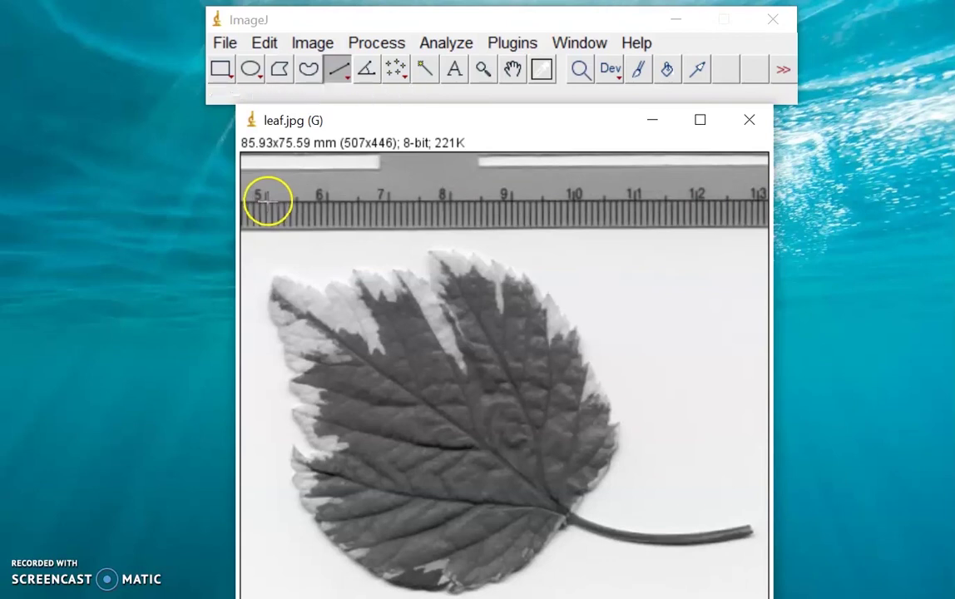
left_click_drag(266, 199, 326, 200)
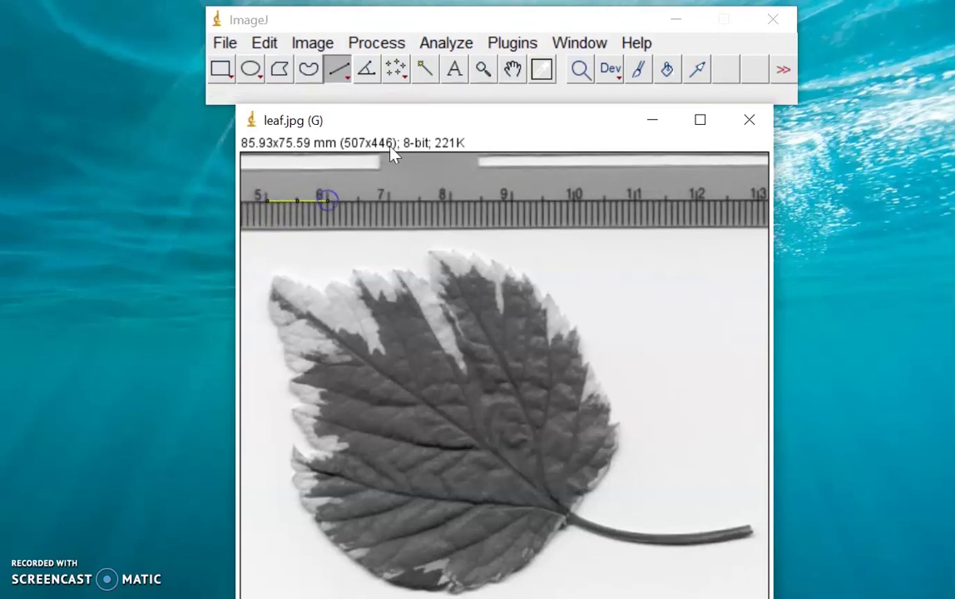
left_click(449, 43)
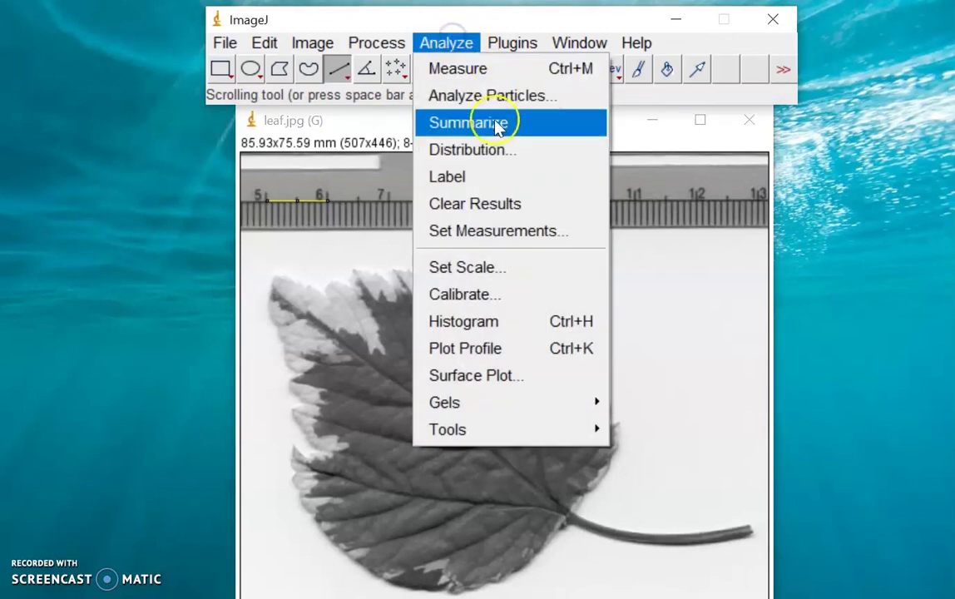
Step: Measure the short line into the Results table, then re-measure with Ctrl+M for 10.255 mm
left_click(469, 76)
left_click_drag(227, 439, 366, 310)
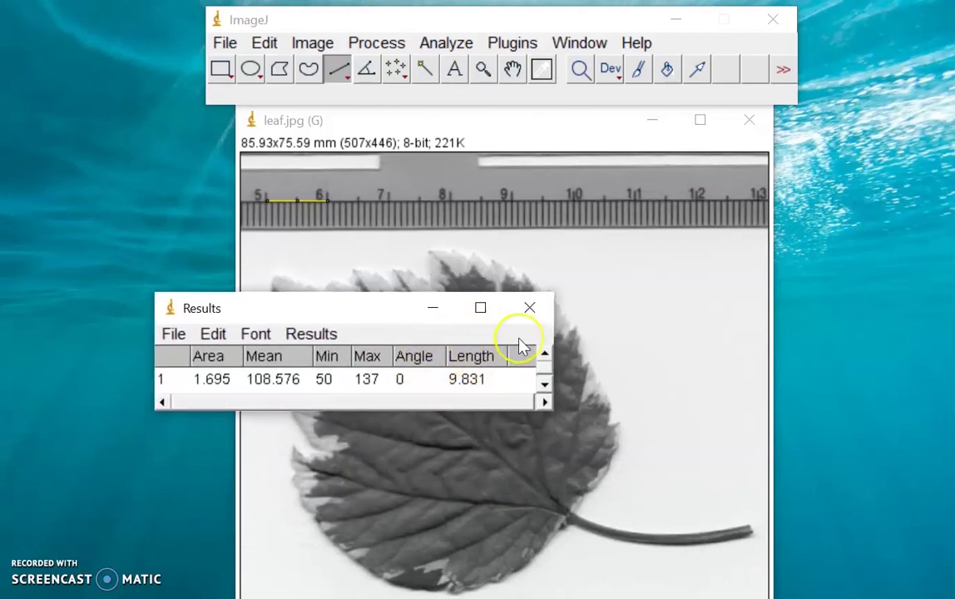
left_click(266, 200)
left_click(266, 200)
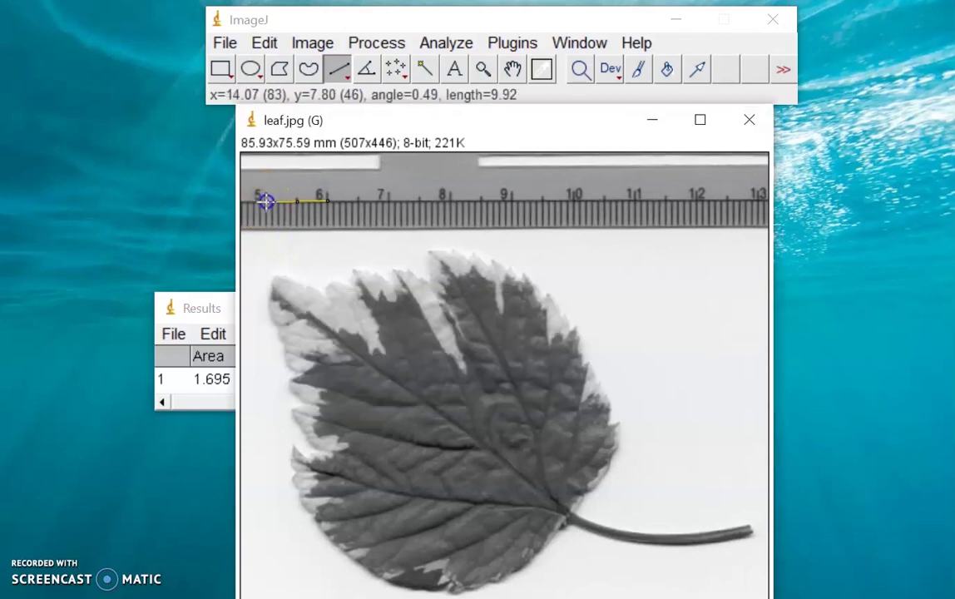
double_click(198, 309)
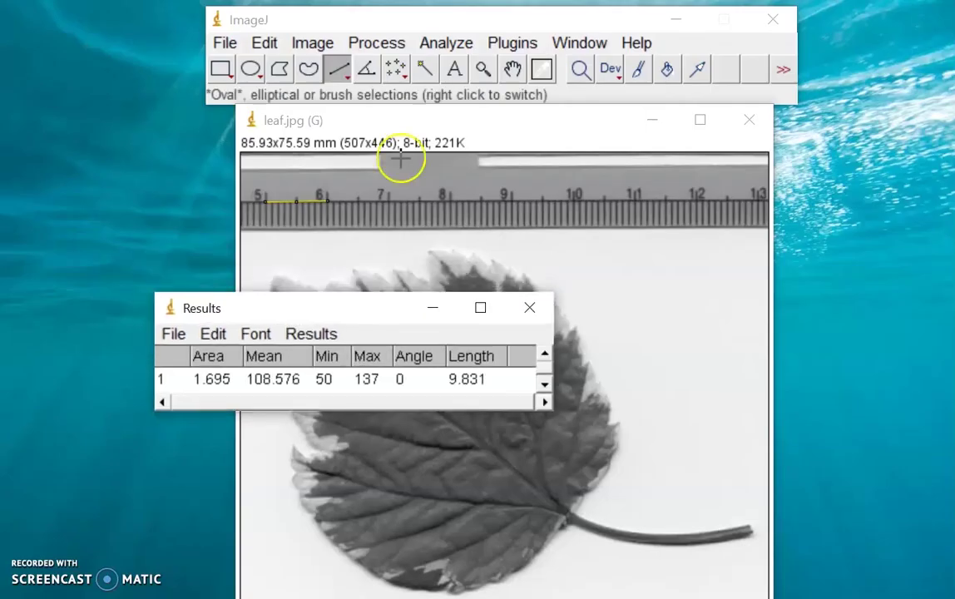
key("ctrl+m")
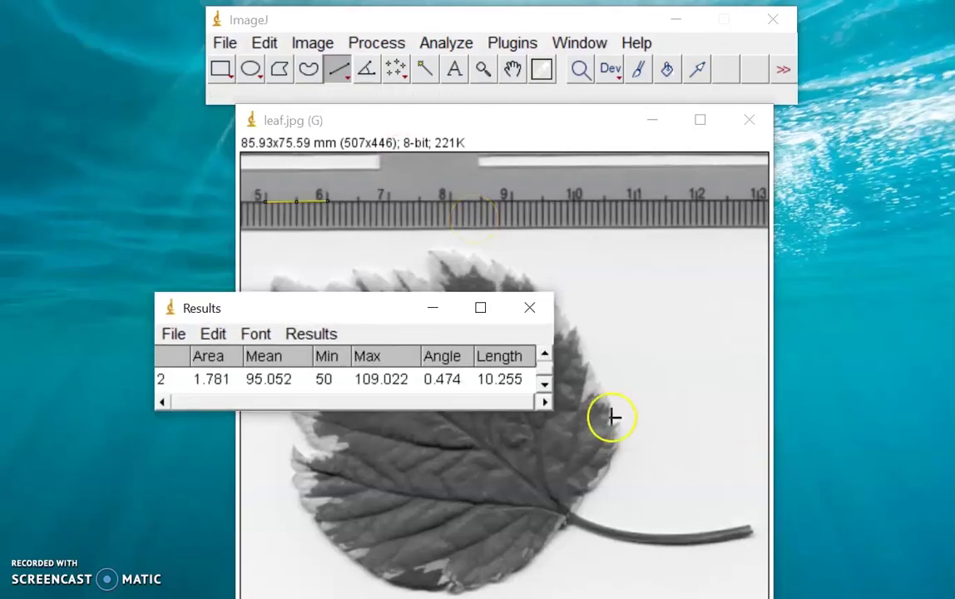